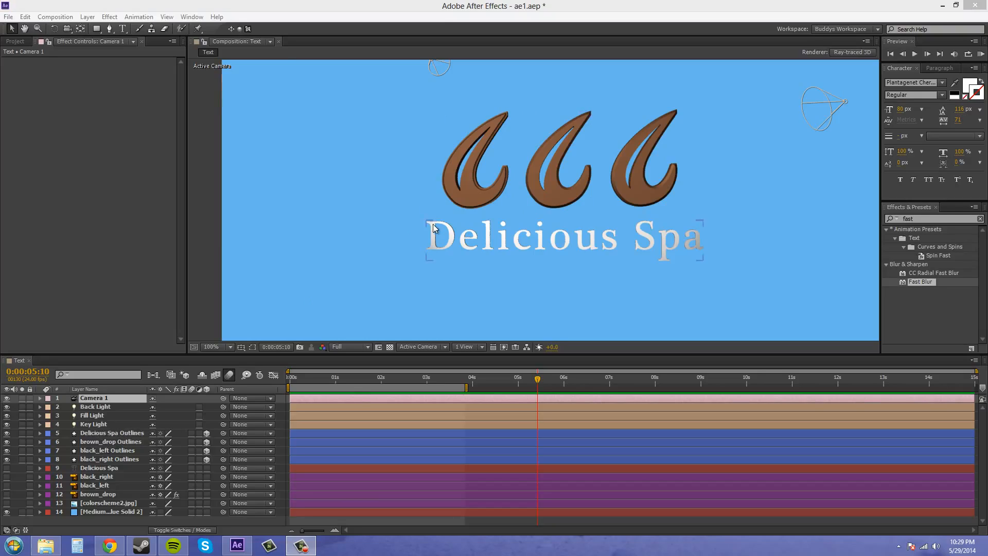
Try orbiting the camera around the extruded logo and text, and undo the camera move.
click(69, 30)
drag(502, 195, 559, 209)
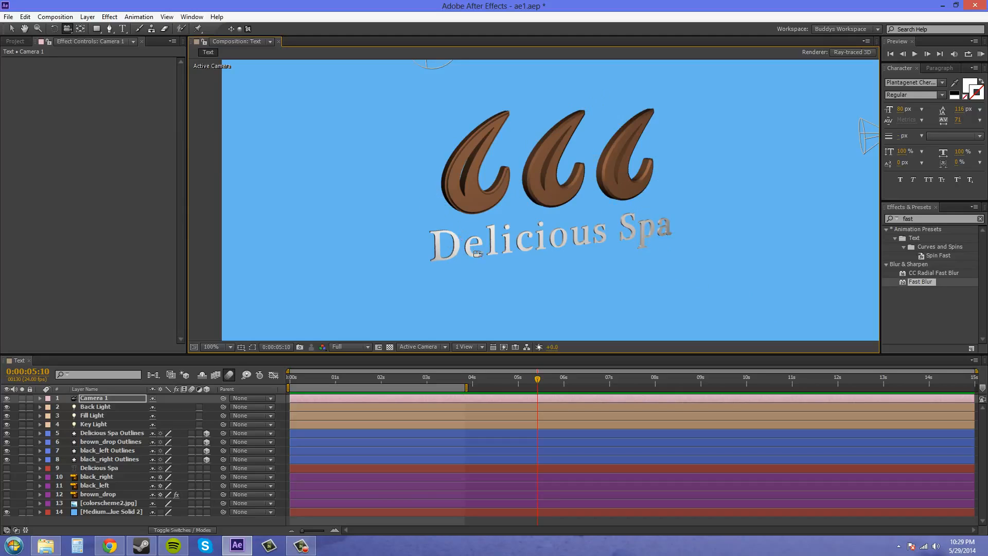
key(ctrl+z)
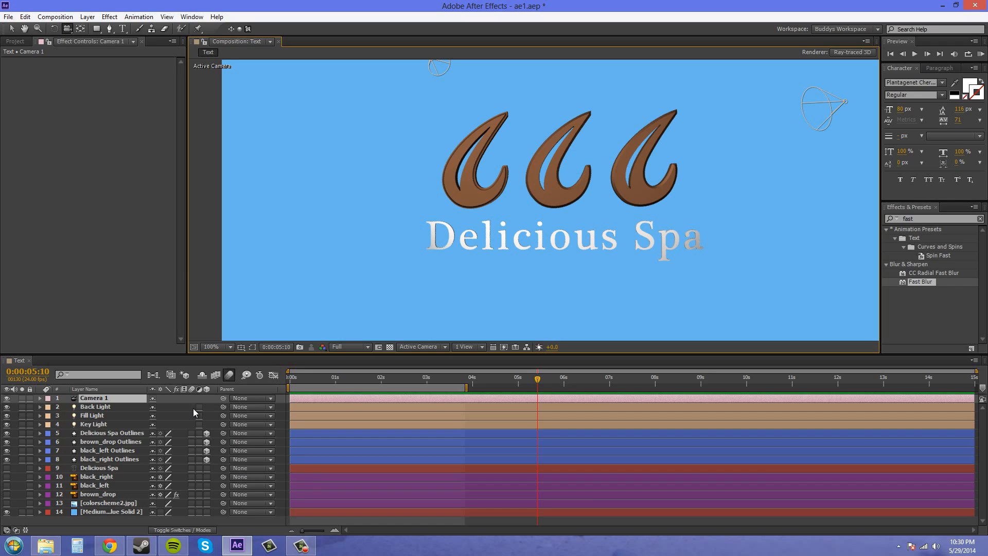
Review the Camera 1 settings, including its type and lens preset, and accept them.
double_click(96, 400)
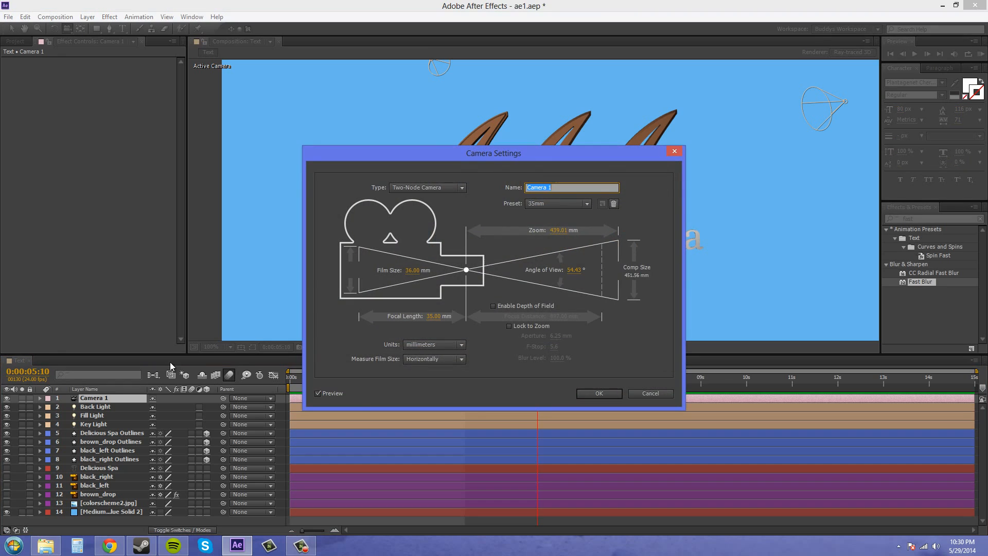
click(600, 393)
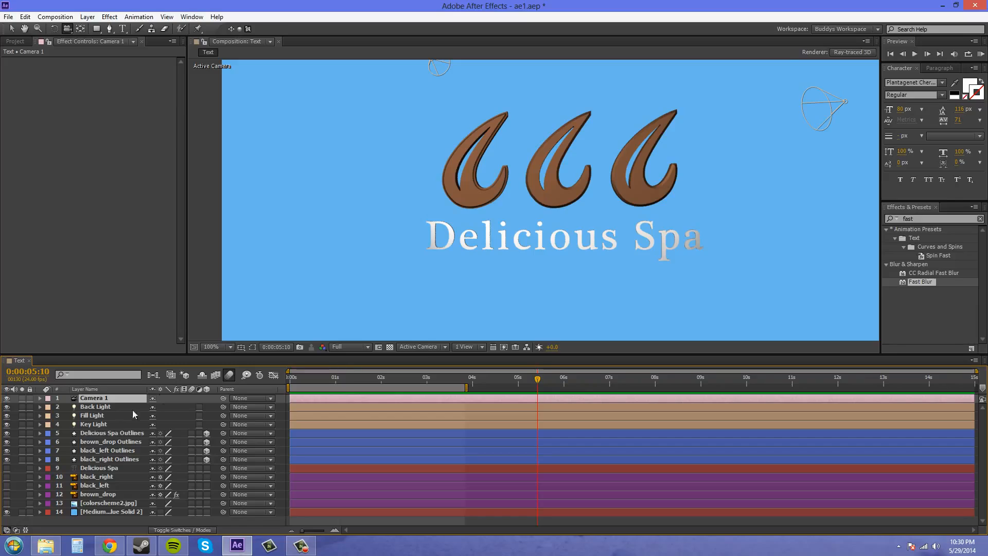
Switch the composition to the Top view and select Camera 1 with its whole field of view in sight.
click(434, 348)
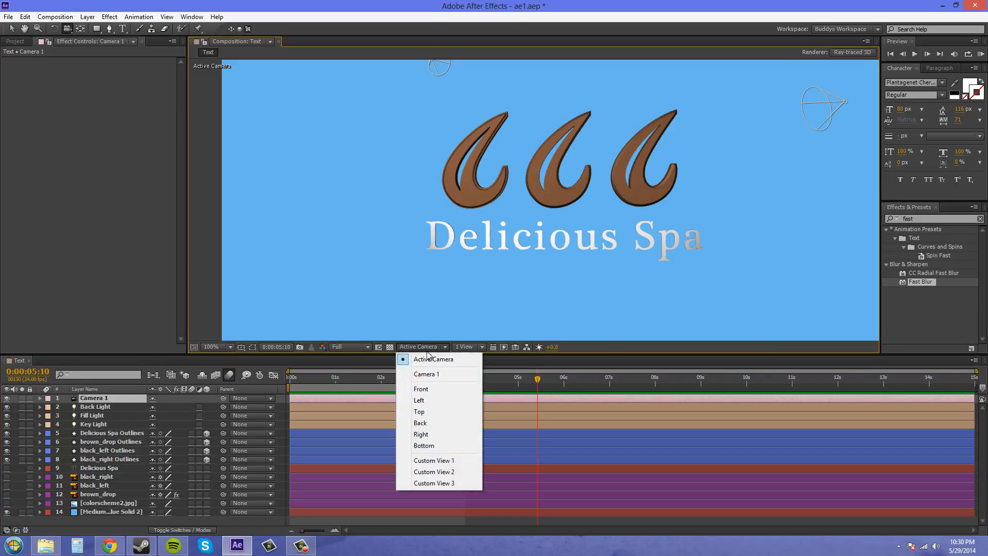
click(419, 411)
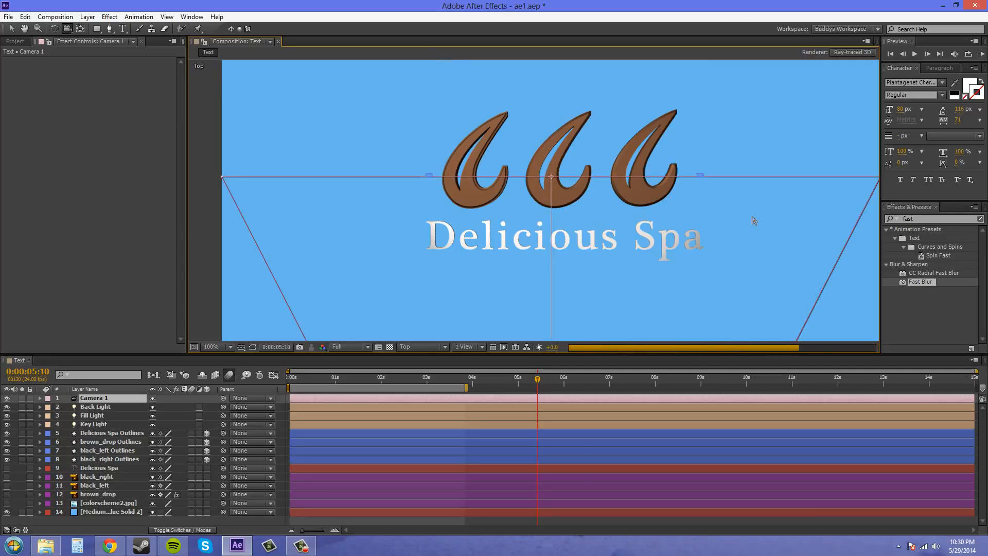
key(comma)
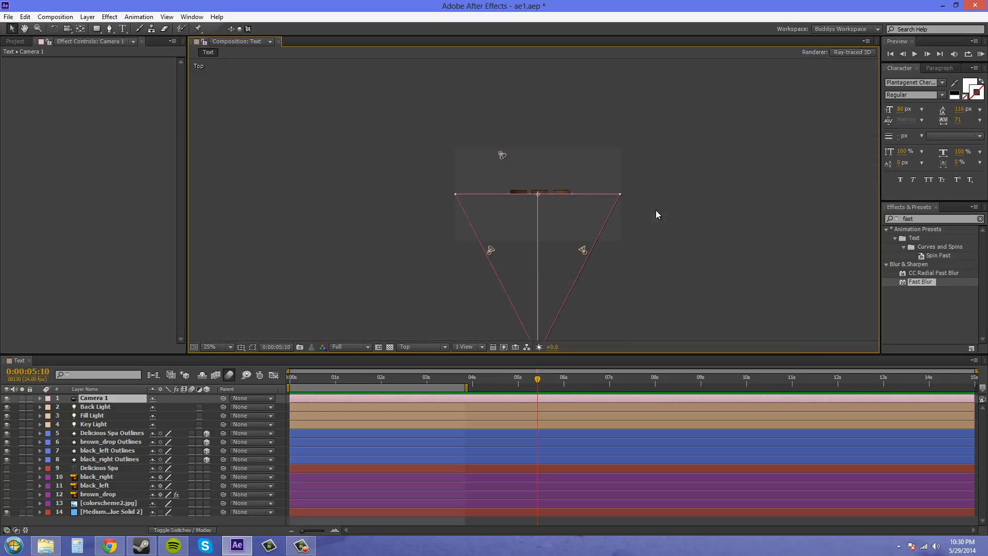
click(751, 235)
key(comma)
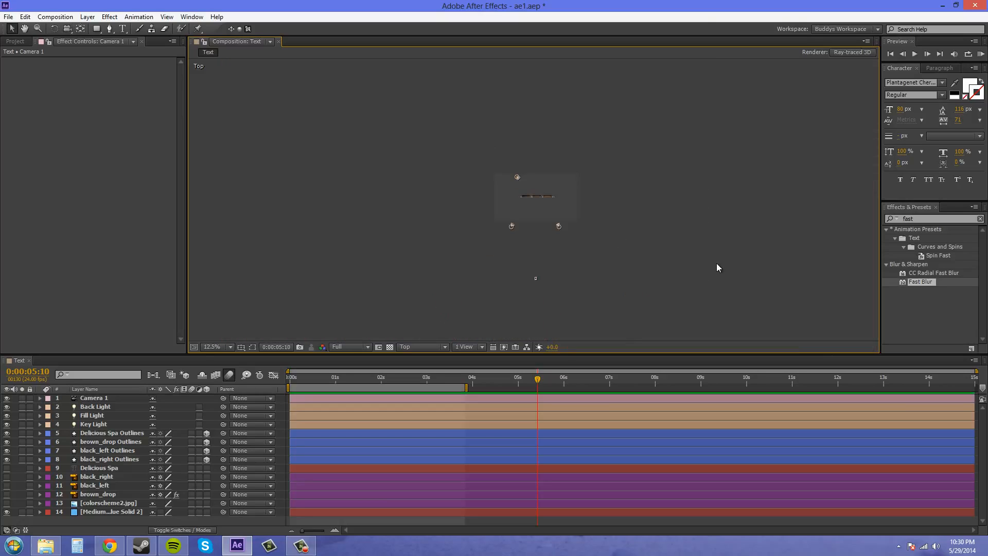
drag(549, 294, 527, 231)
click(517, 294)
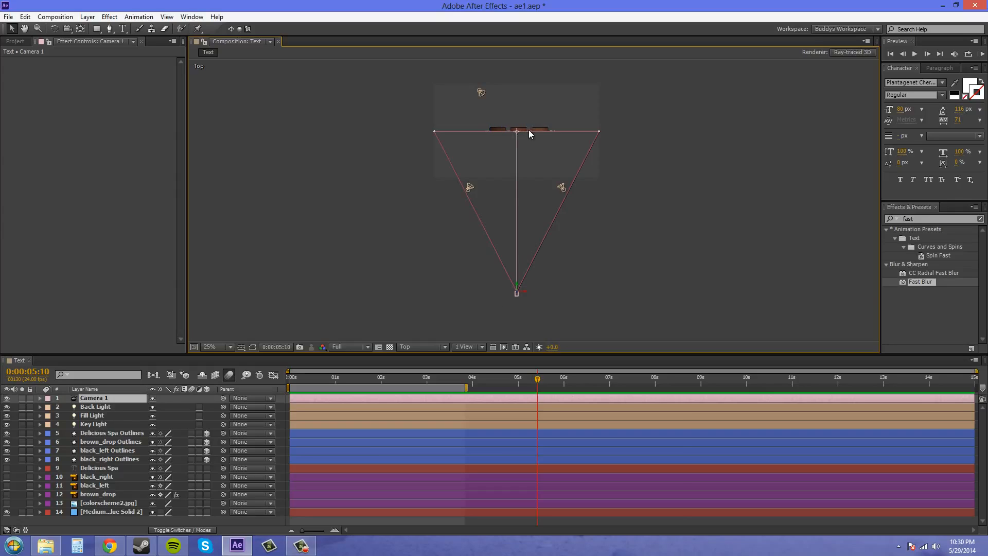
Select the Key Light in front of the logo in the Top view to examine its cone and direction.
scroll(617, 172, up, 2)
drag(635, 180, 635, 291)
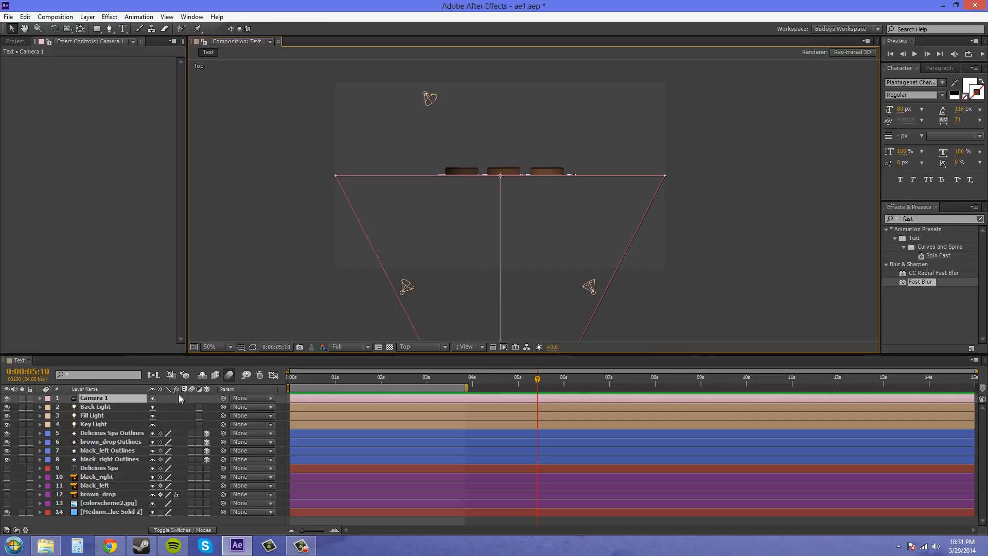
key(F9)
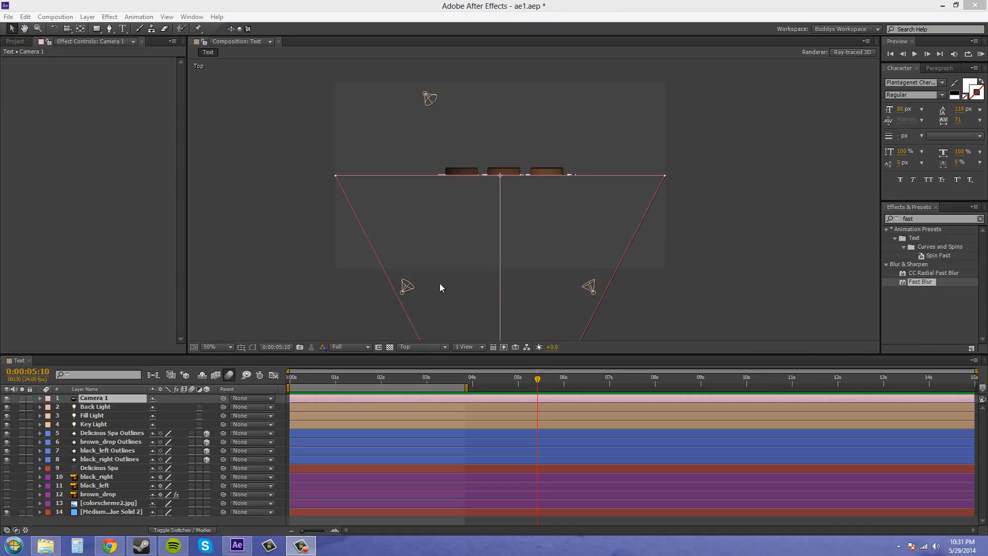
click(406, 291)
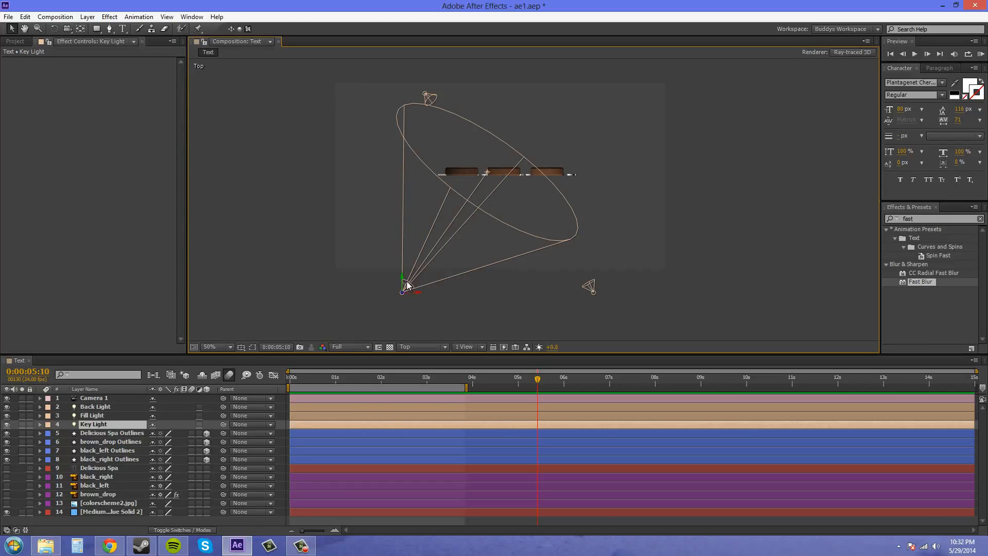
key(F9)
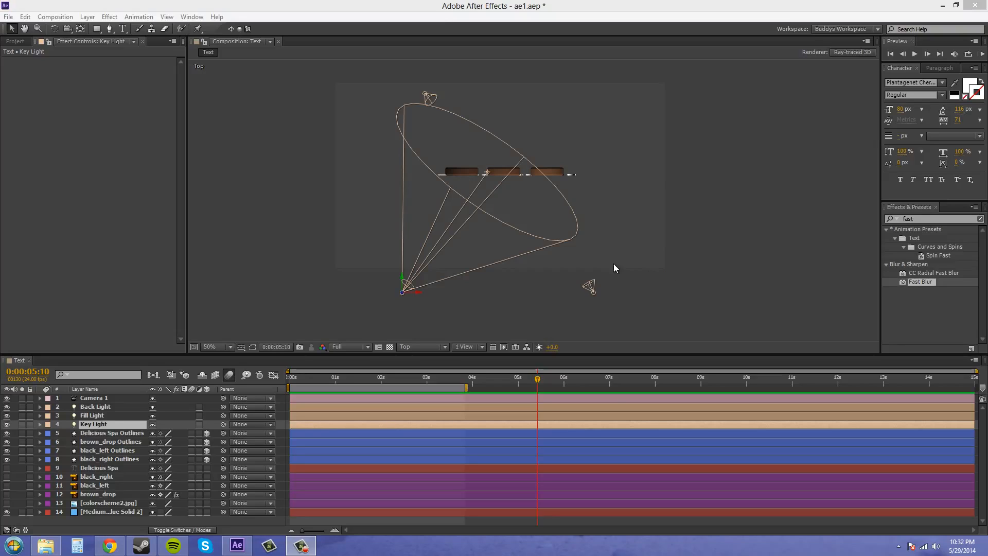
Select Camera 1 and the Key Light in turn to compare their positions and the light's point of interest.
mouse_move(549, 306)
mouse_down()
mouse_move(532, 265)
mouse_move(510, 257)
mouse_move(453, 159)
mouse_up()
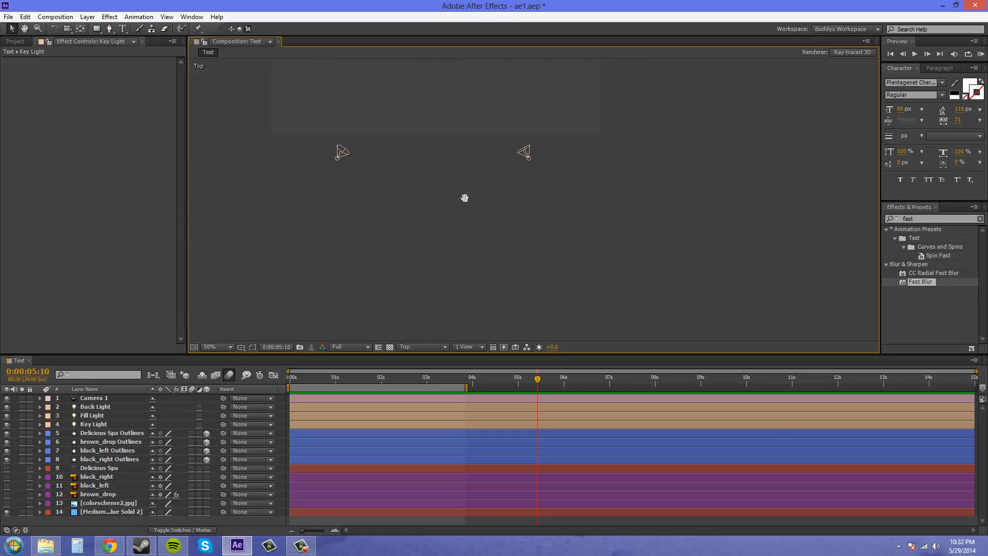
mouse_move(463, 200)
mouse_down()
mouse_move(462, 156)
mouse_move(474, 193)
mouse_up()
scroll(457, 162, down, 2)
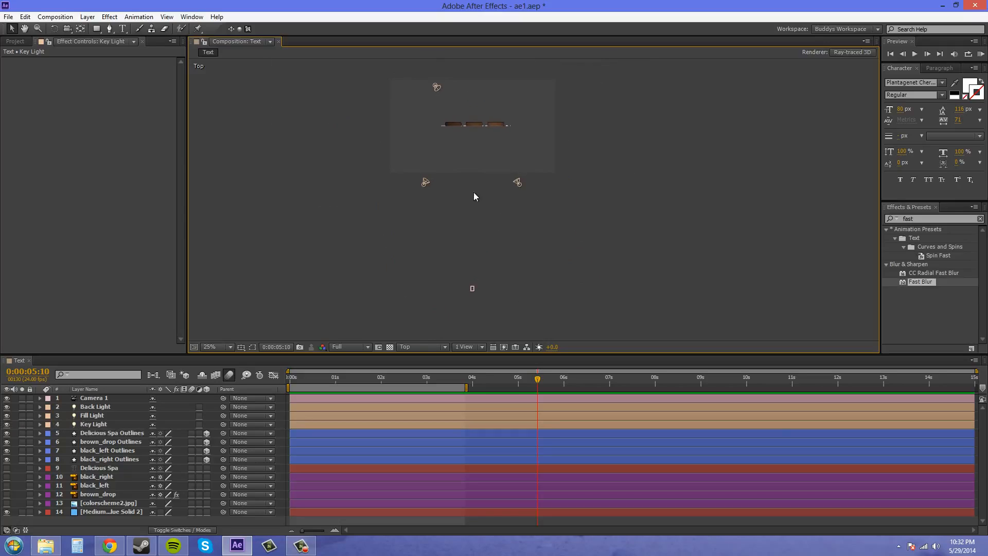
click(472, 289)
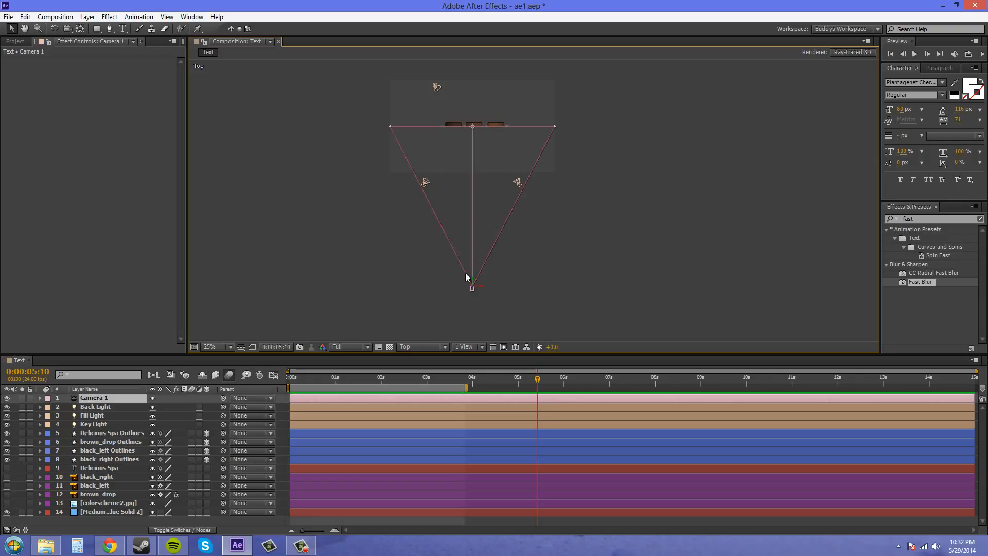
click(427, 183)
scroll(464, 192, up, 2)
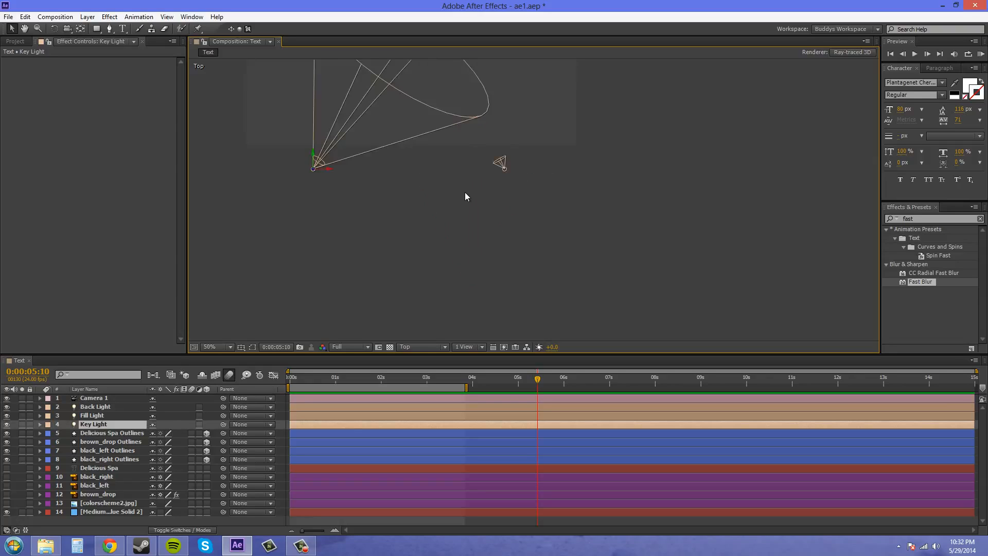
drag(465, 192, 477, 314)
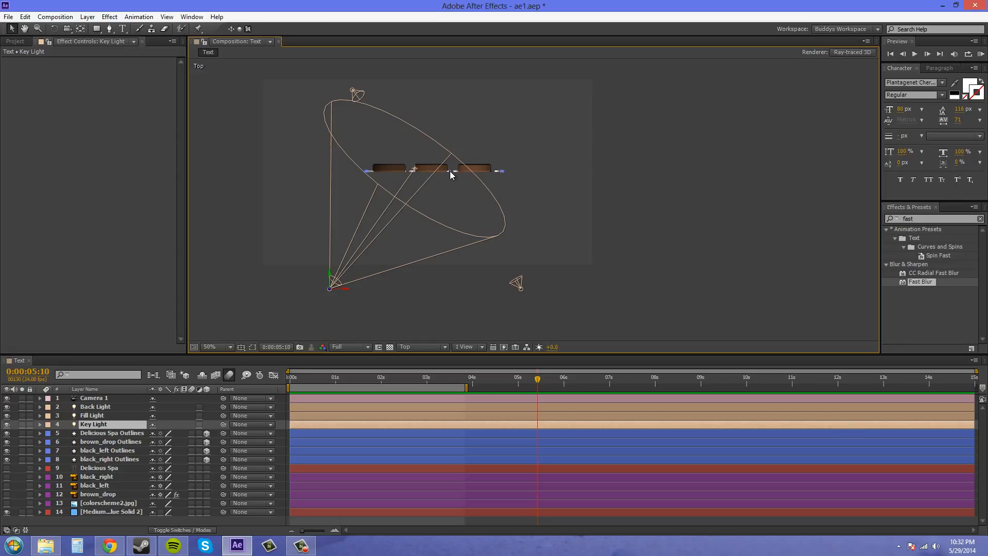
drag(414, 170, 414, 171)
Review the Key Light's settings for type, intensity, cone and shadows, accept them, and deselect the light.
double_click(97, 427)
drag(526, 147, 738, 80)
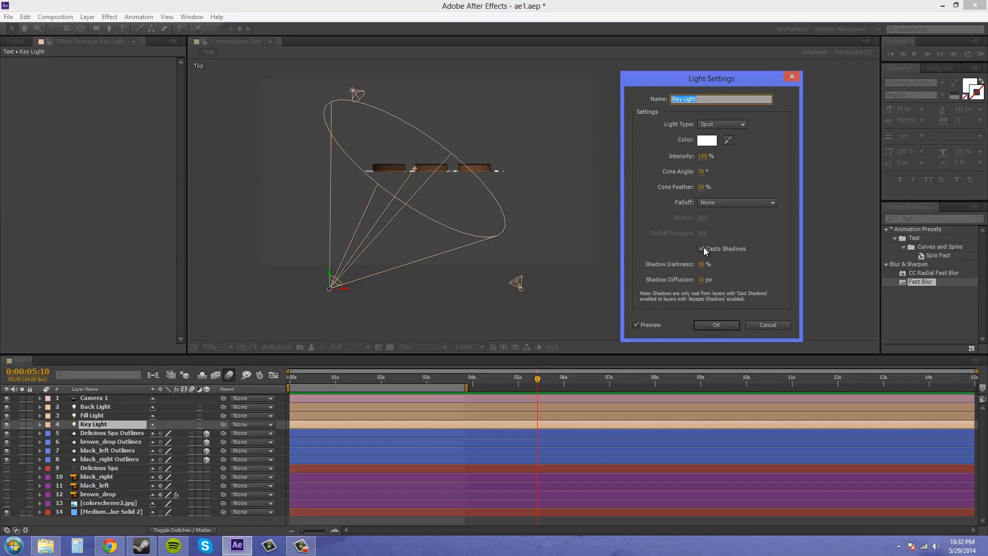
click(724, 329)
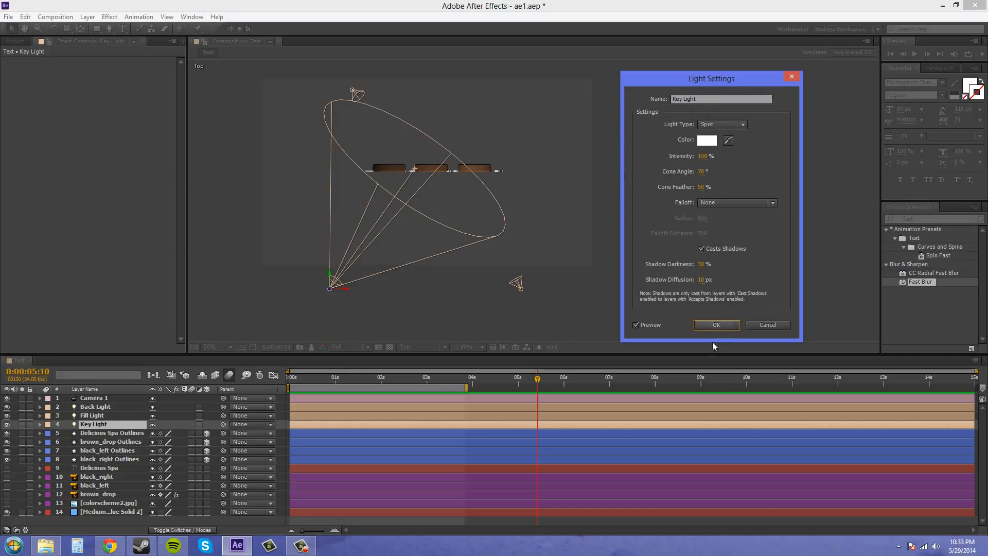
click(725, 325)
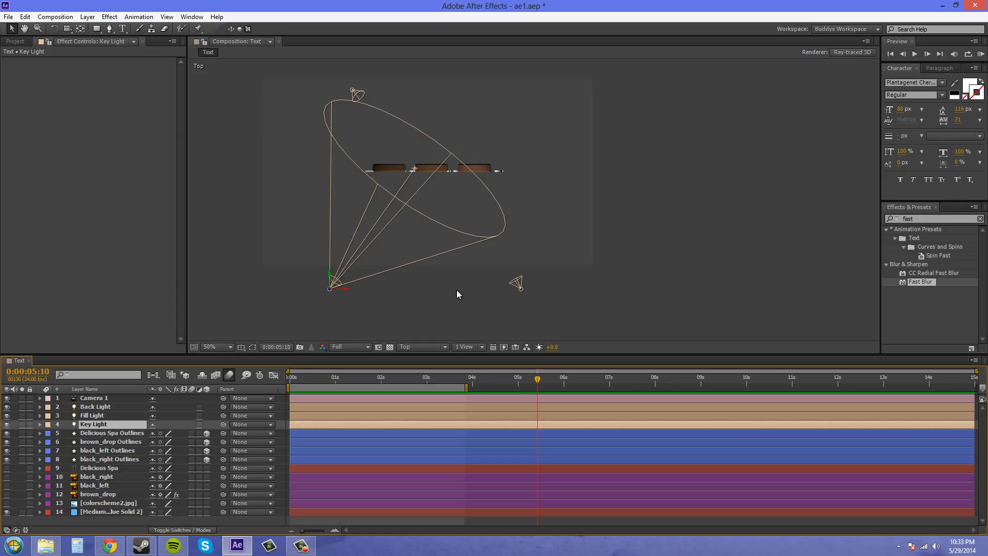
click(561, 286)
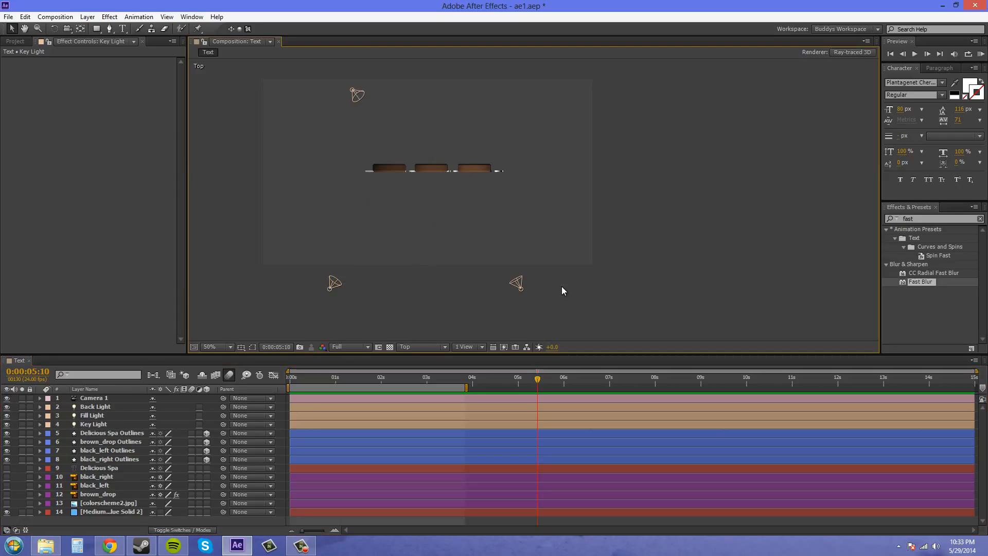
Select the Fill Light and review its light settings and color, accepting both as they are.
click(521, 288)
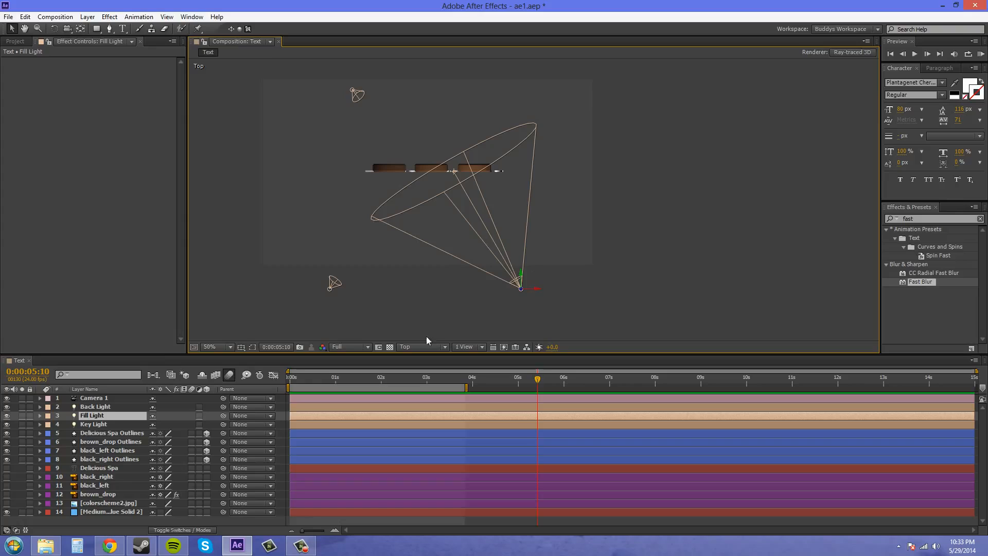
double_click(93, 416)
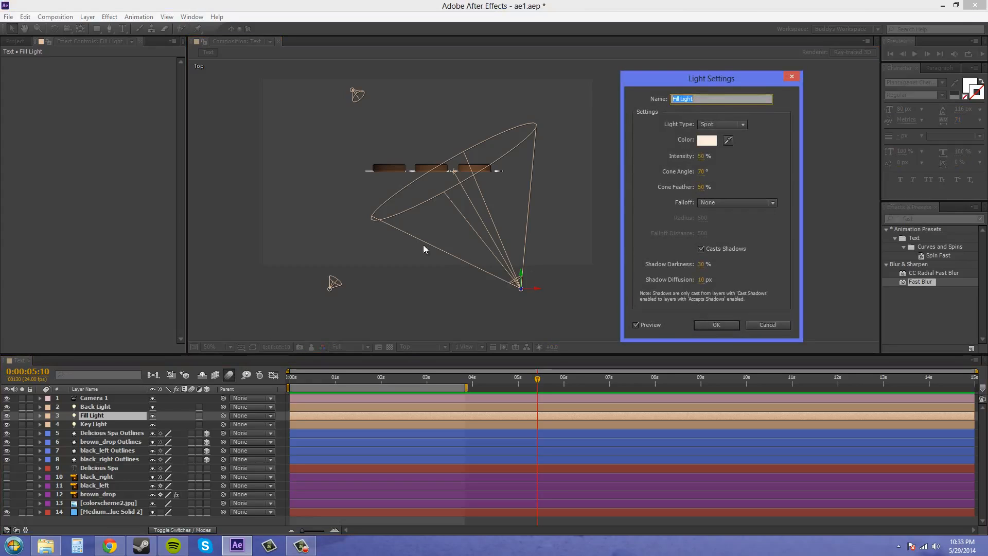
click(755, 155)
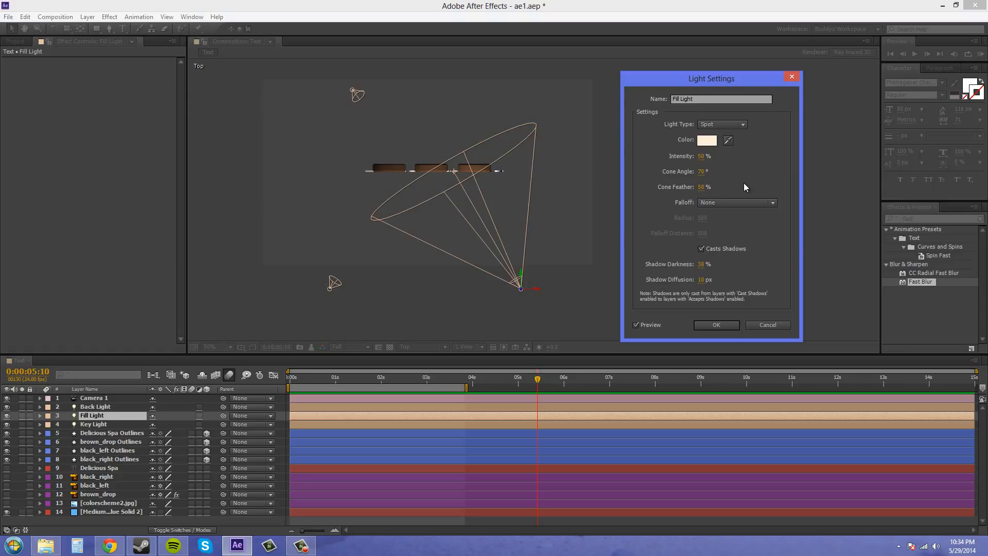
click(711, 144)
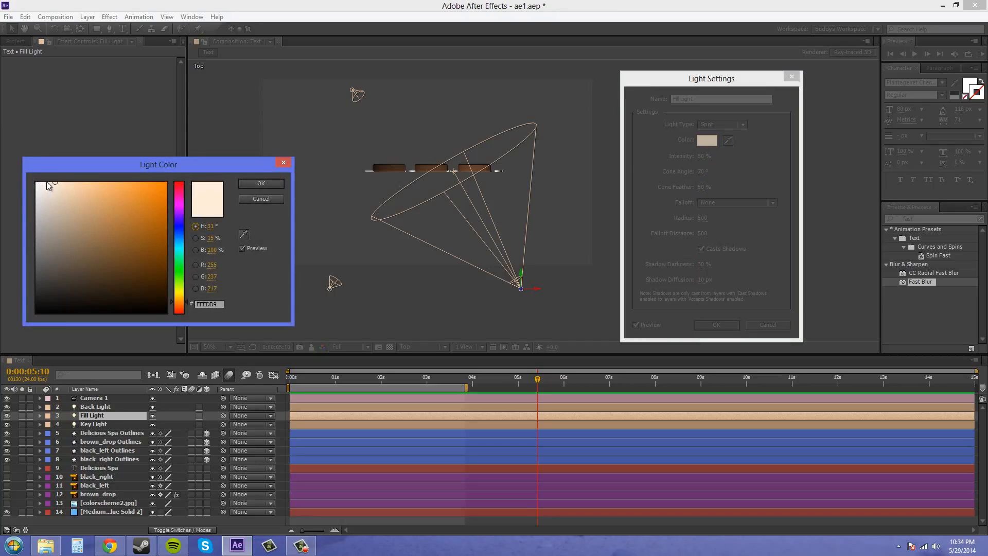
click(260, 183)
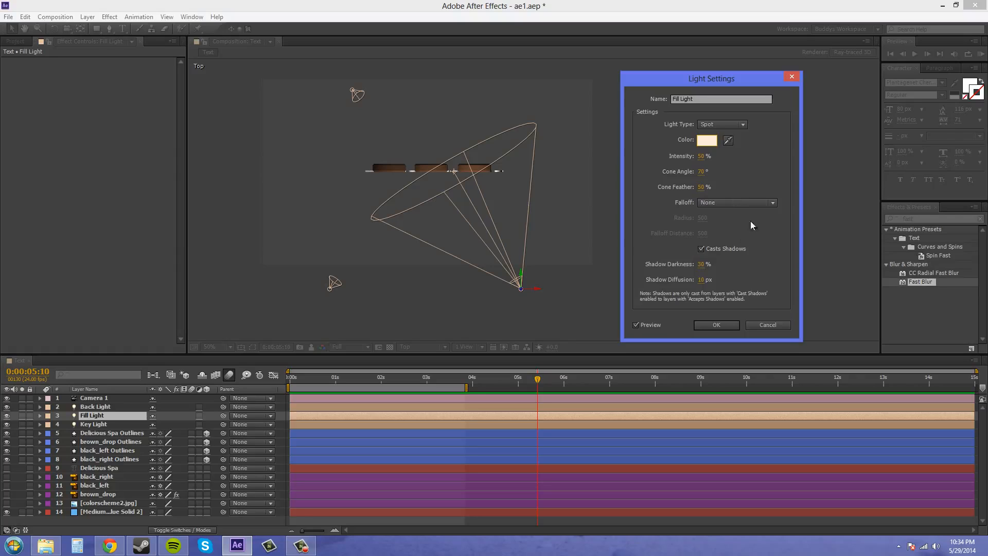
click(716, 324)
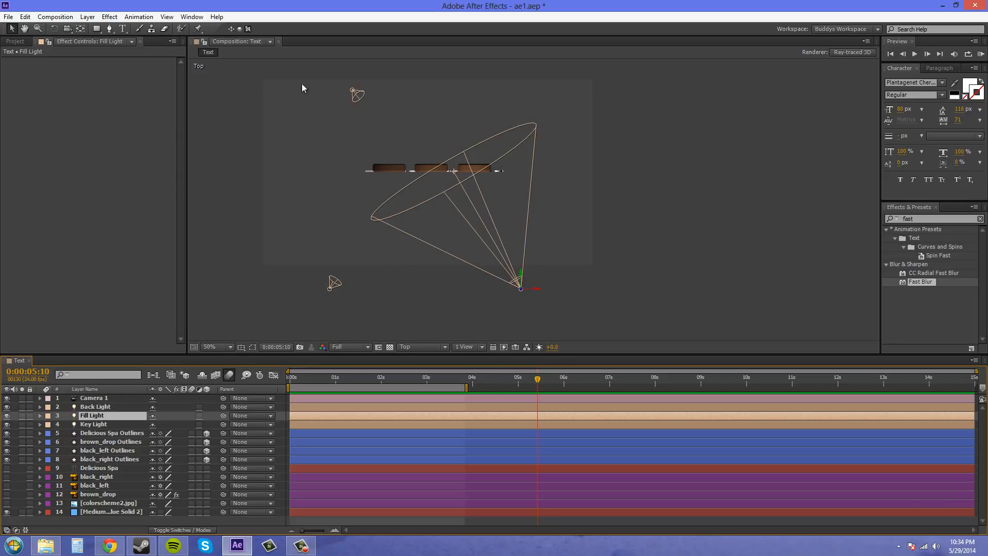
key(q)
click(481, 108)
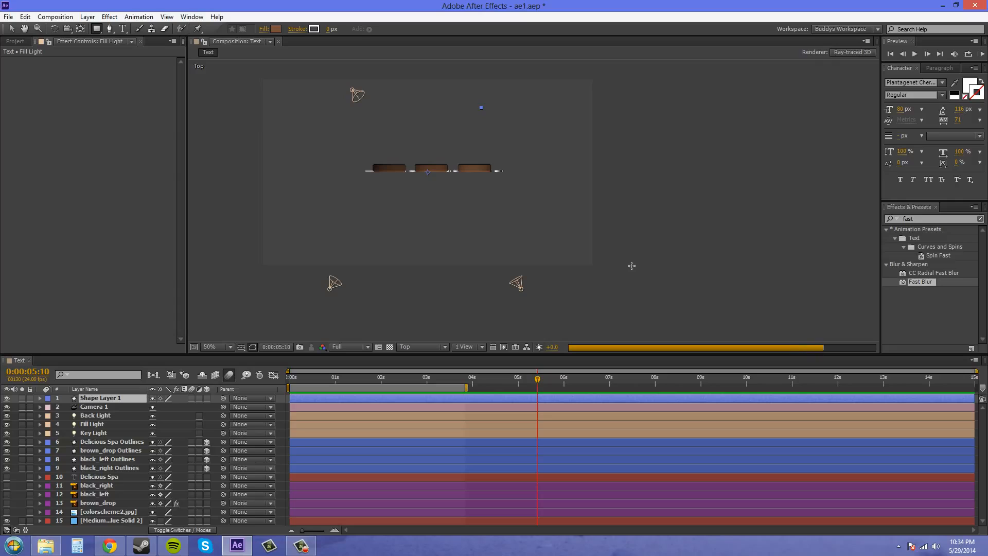
key(ctrl+z)
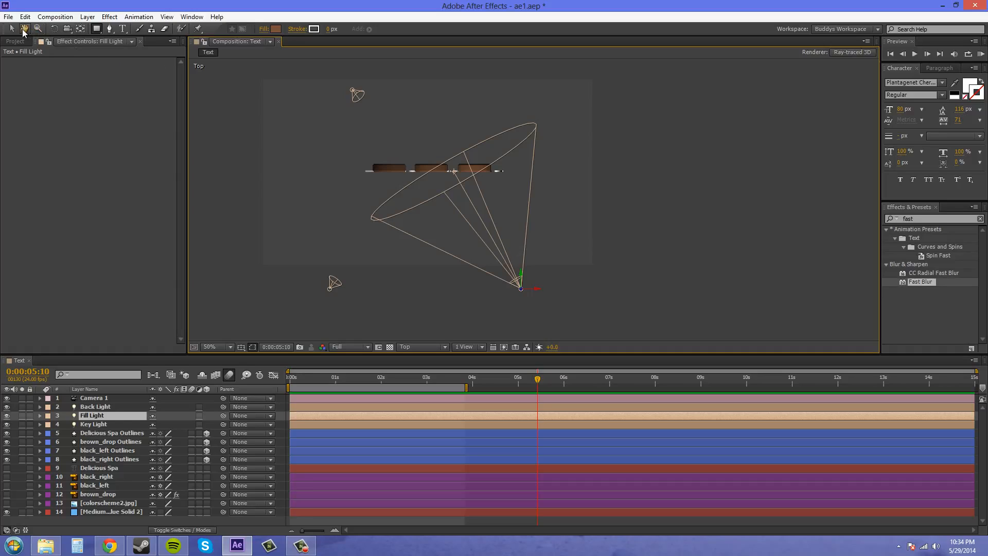
click(11, 28)
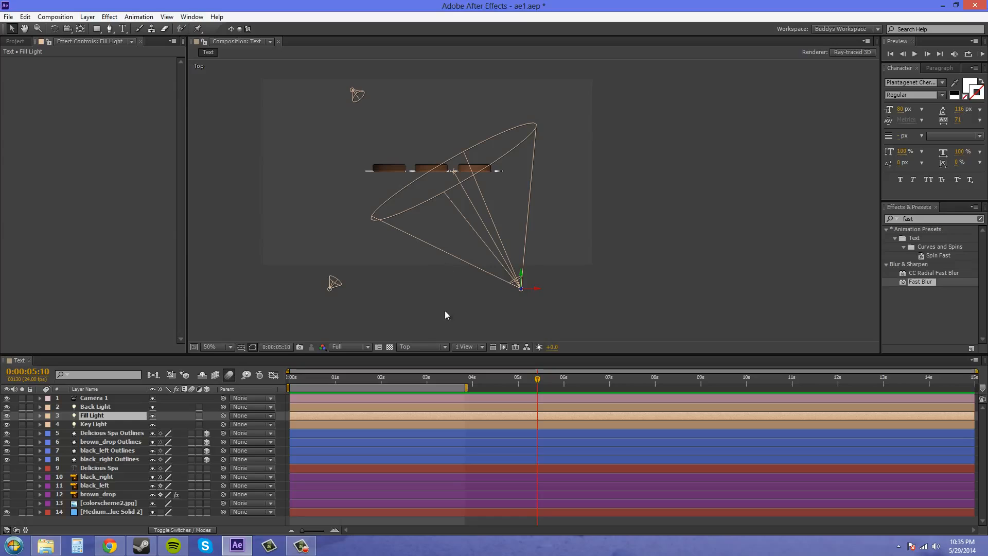
Try moving the Fill Light closer to the logo and aiming it at the middle shape, and undo both changes.
drag(521, 276, 478, 149)
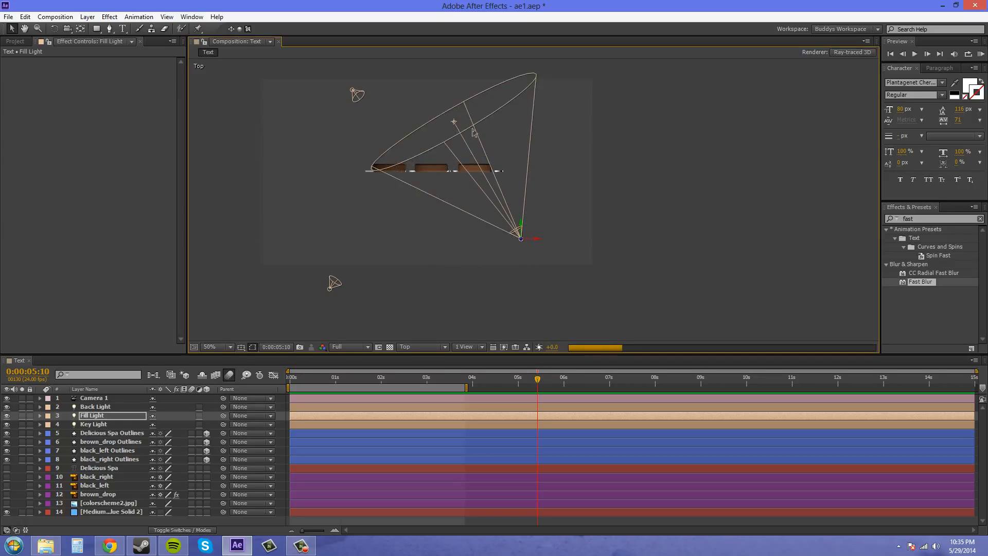
click(451, 132)
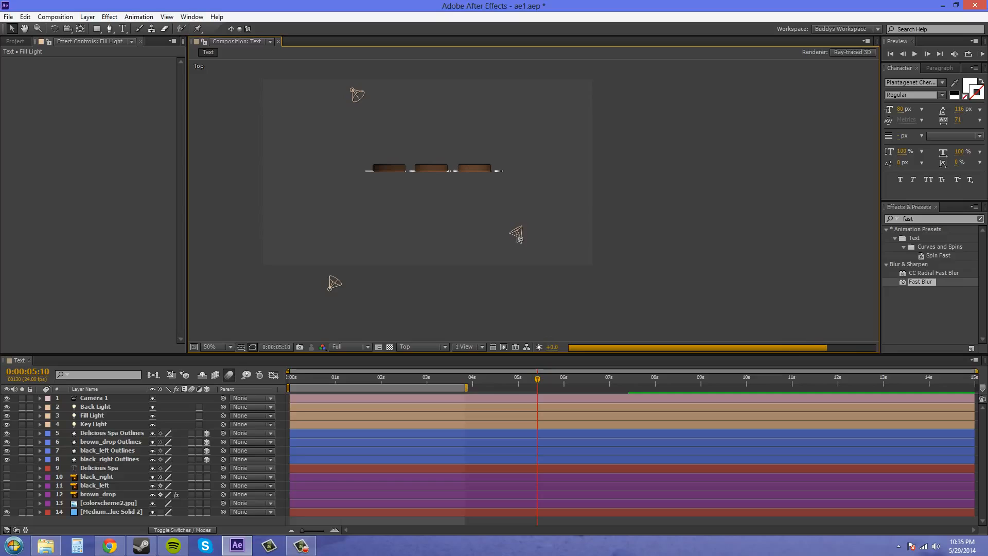
click(519, 238)
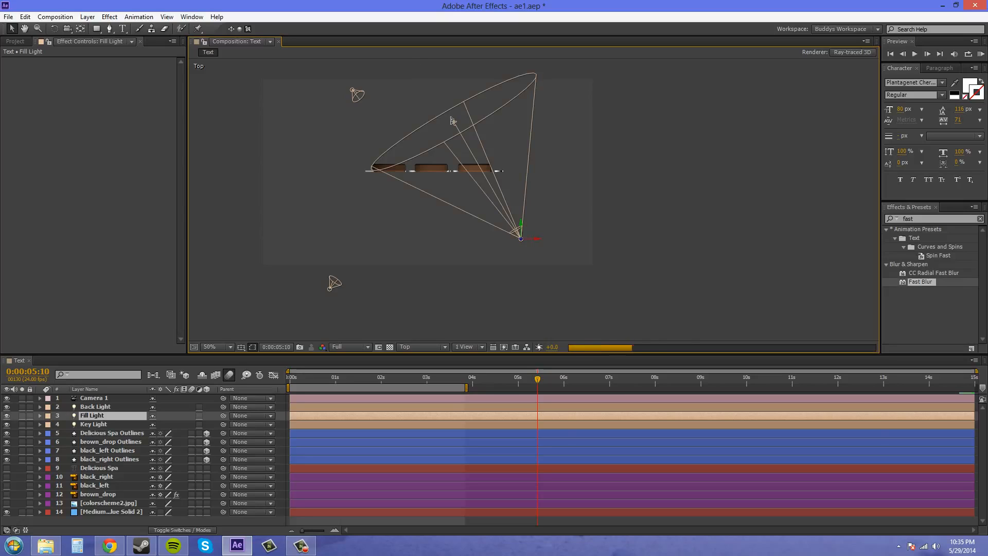
drag(455, 124, 432, 170)
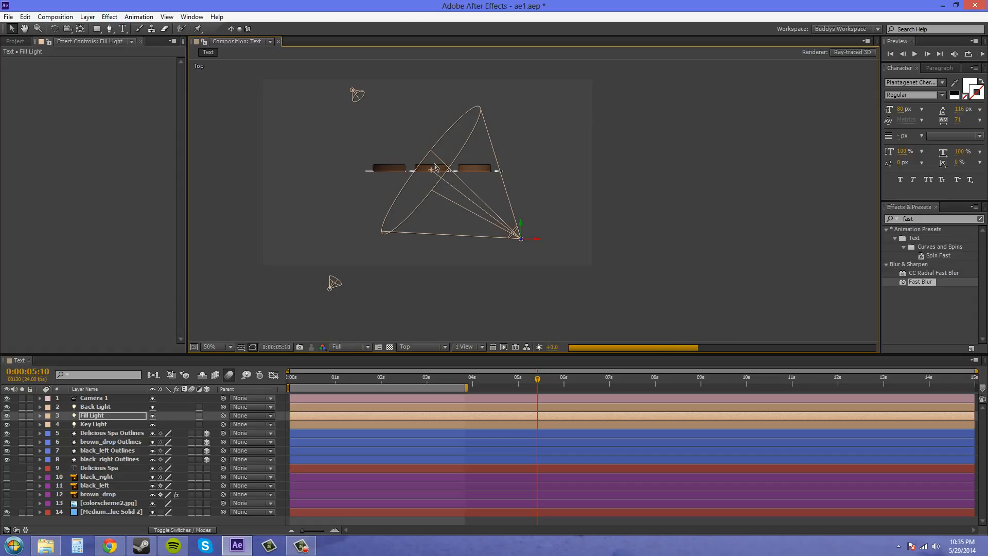
key(ctrl+z)
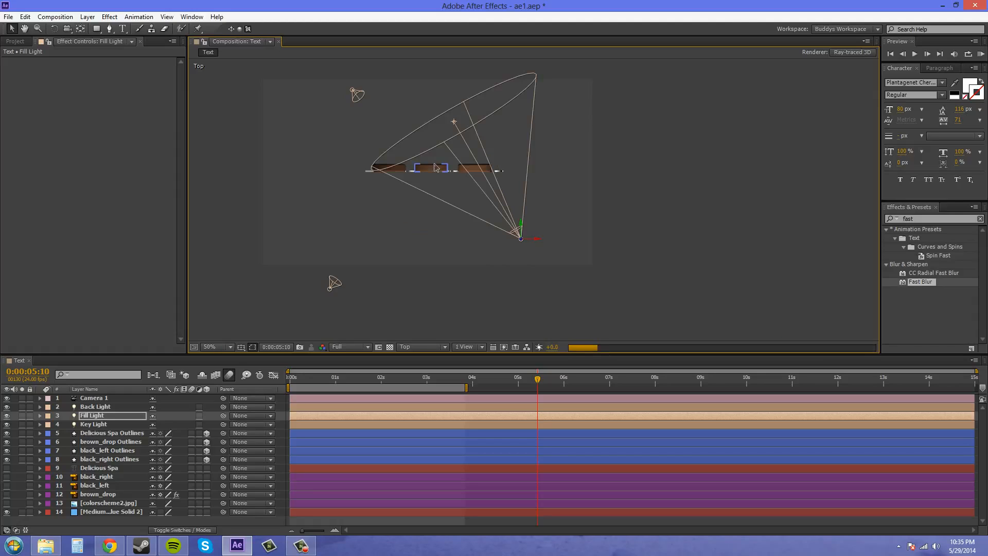
key(ctrl+z)
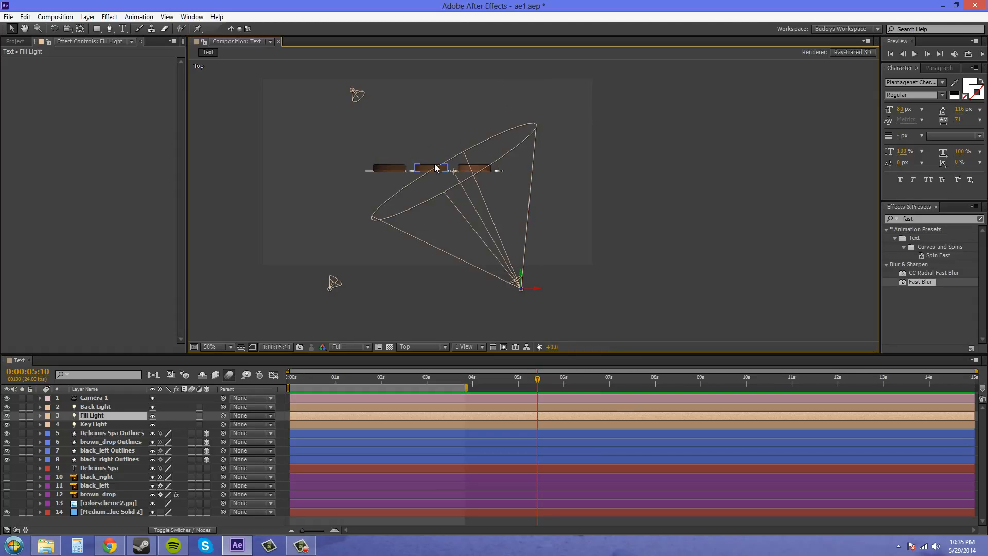